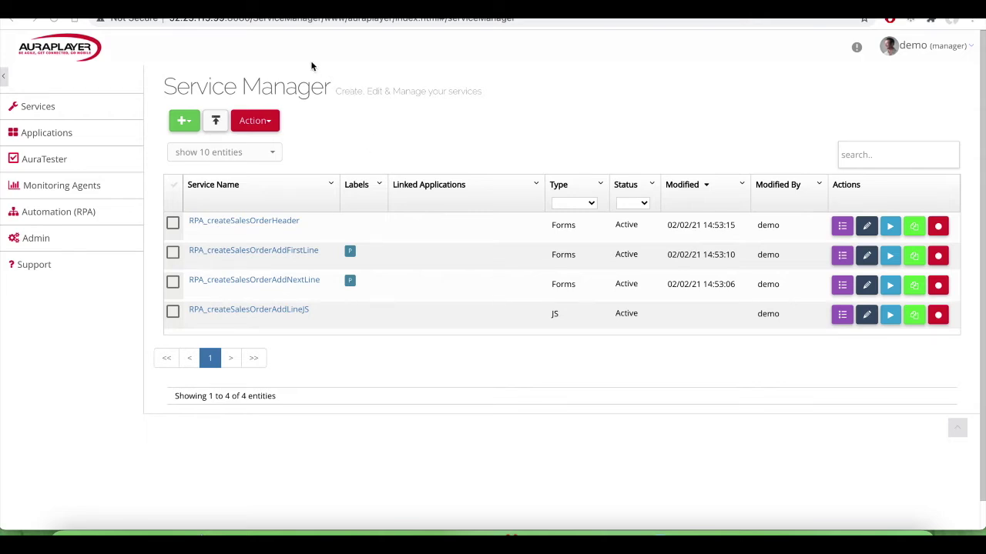
Step: Create a new Automation (RPA) process and name it RPA_createSalesOrderFromFile
click(60, 220)
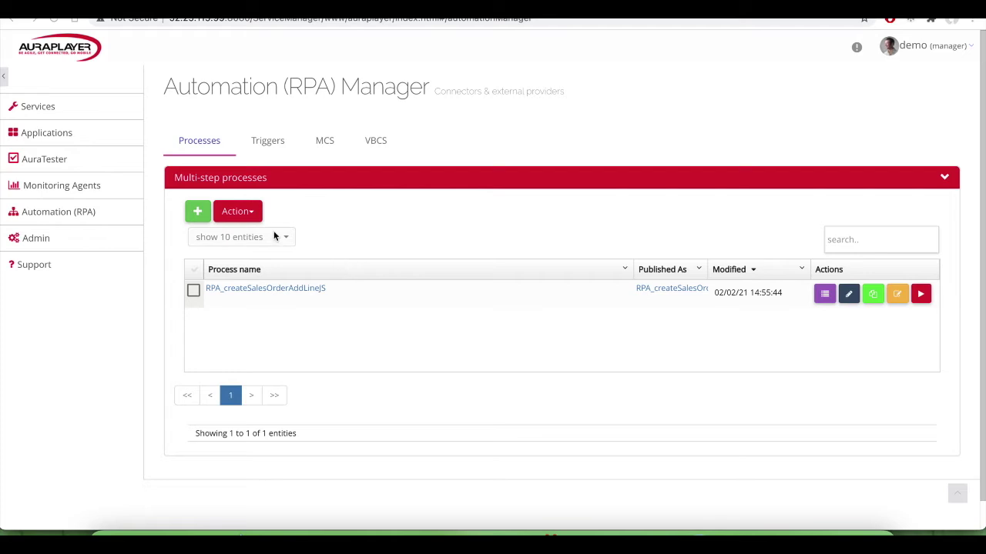
click(197, 211)
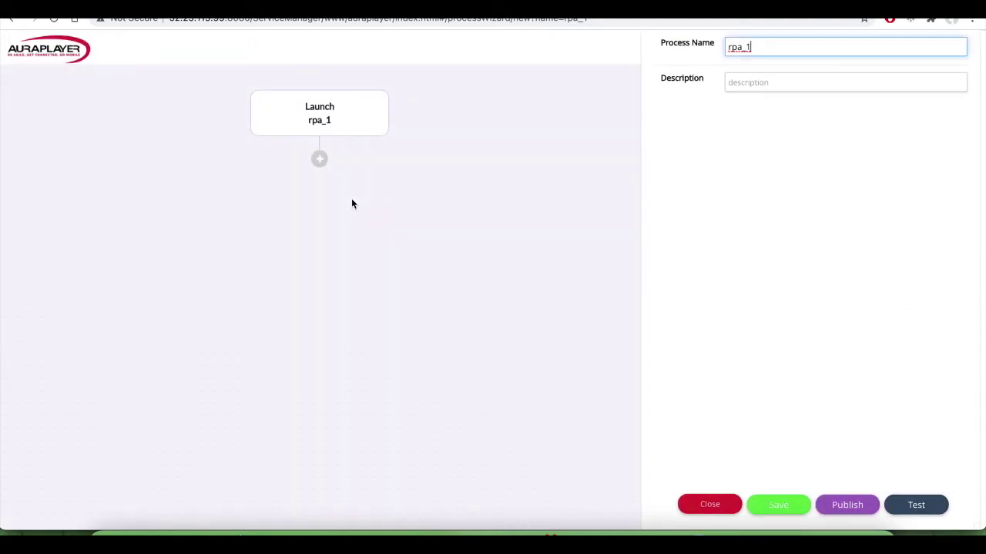
double_click(754, 49)
text(RPA_createSal)
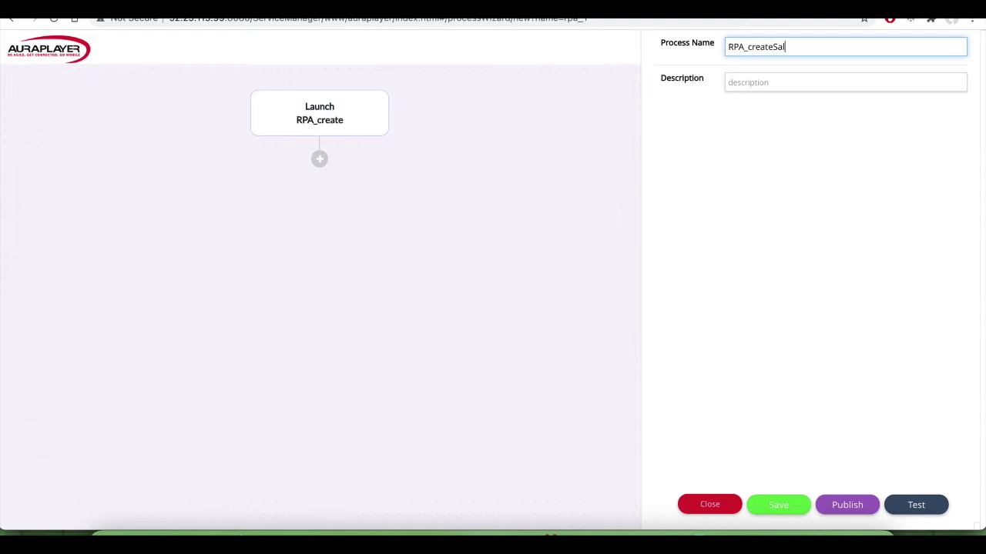
text(esOrderFromFile)
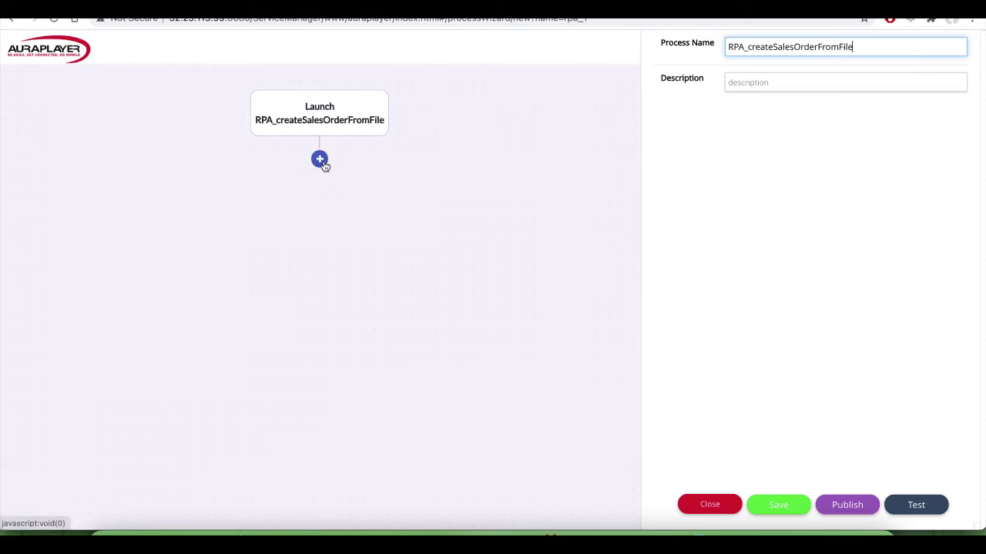
Step: Add a Service step after the Launch node
click(320, 160)
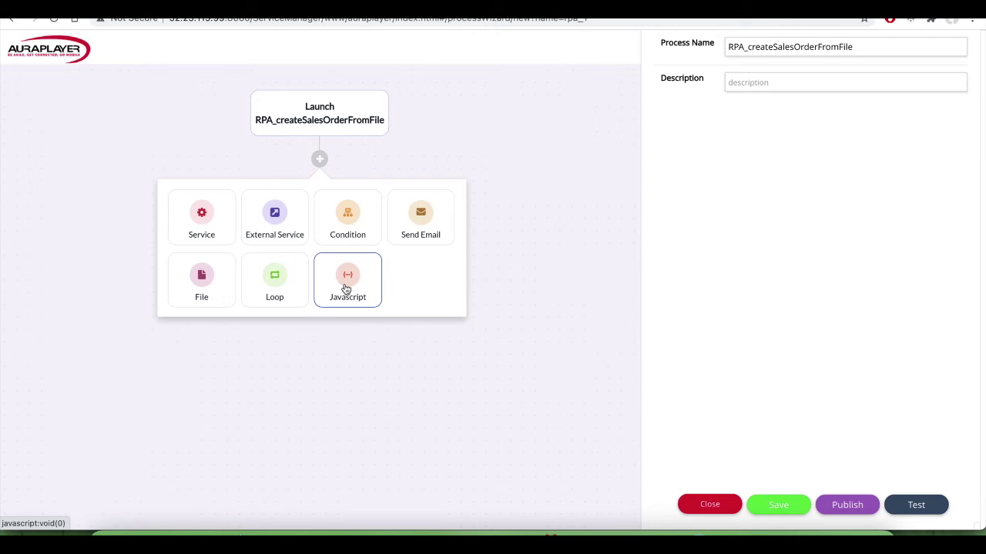
click(193, 220)
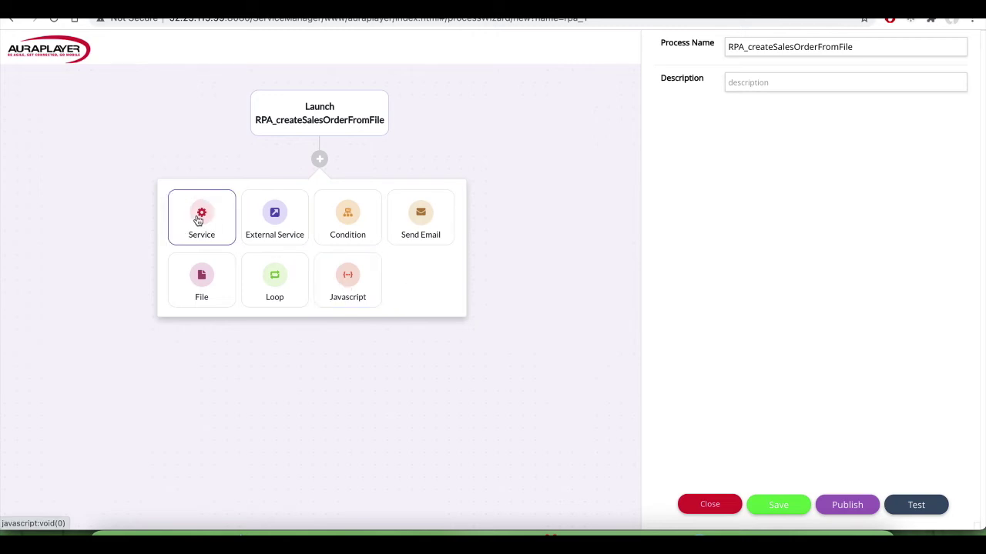
Step: Add an RPA_createSalesOrderHeader service step with Keep Alive on and Handle Error off
click(298, 274)
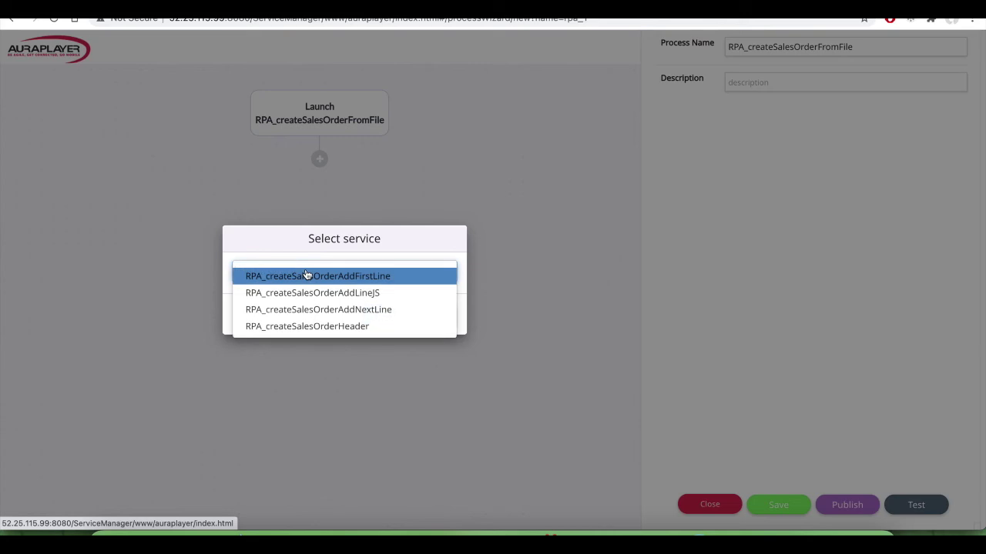
click(310, 328)
click(385, 314)
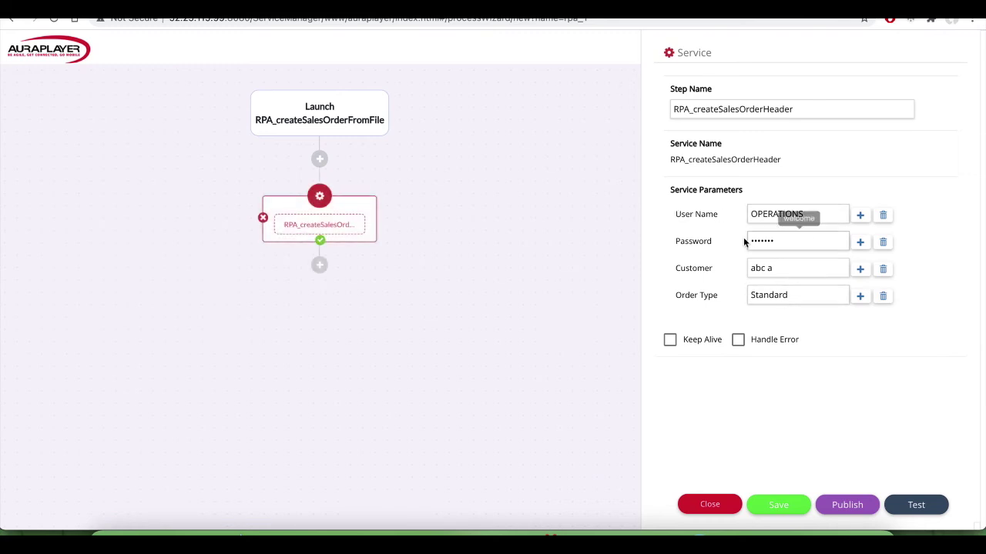
click(669, 340)
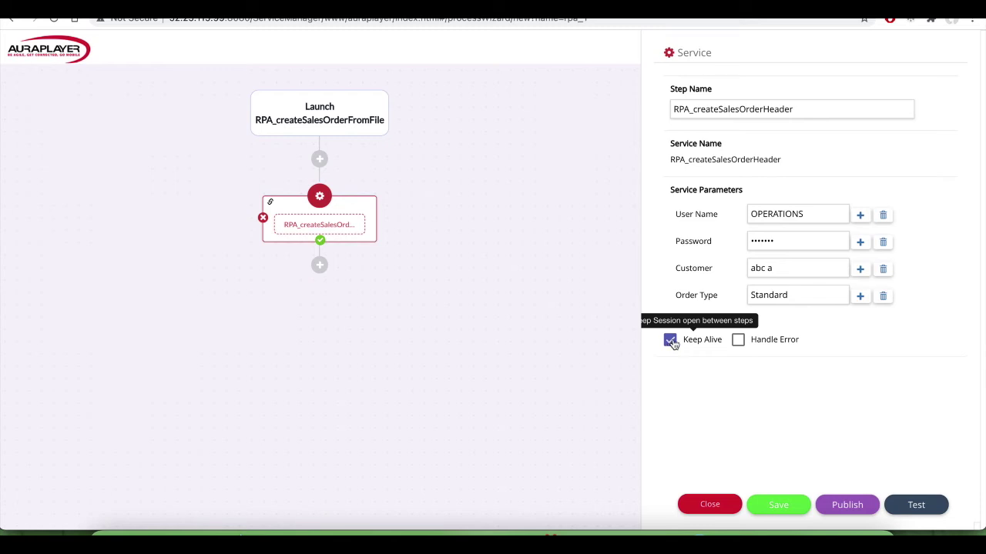
click(744, 344)
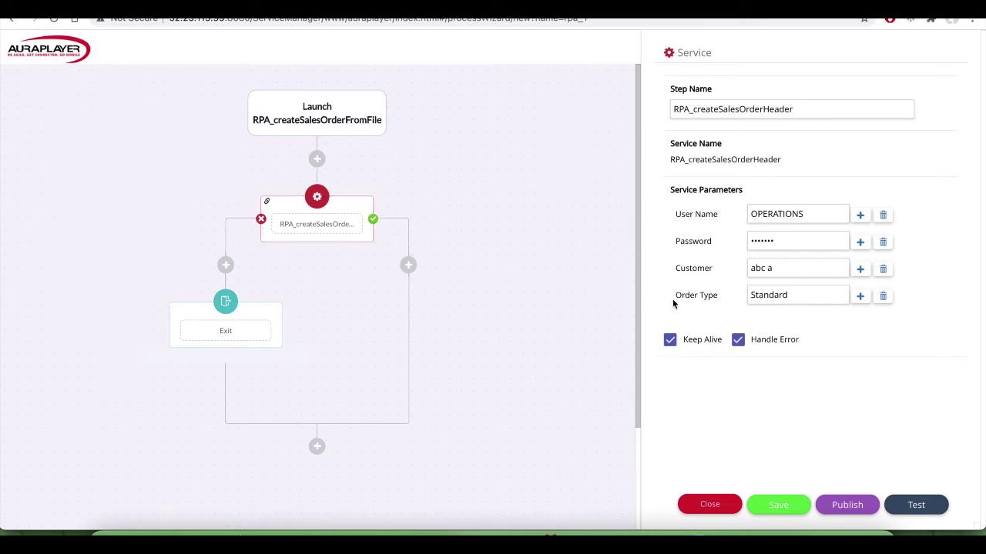
click(738, 340)
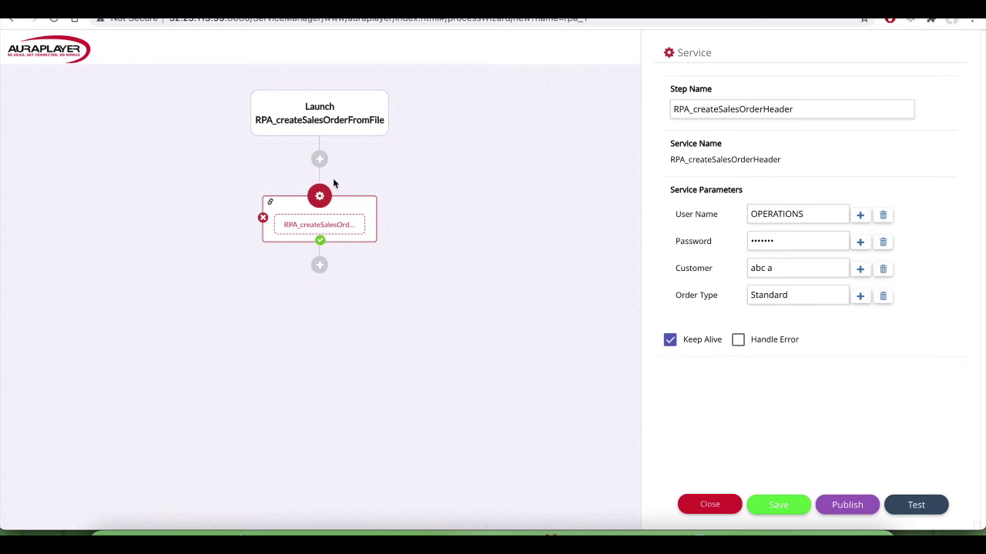
Step: Add a CSV File loop after the header step that reads invoiceLines_header.csv
click(320, 265)
click(276, 383)
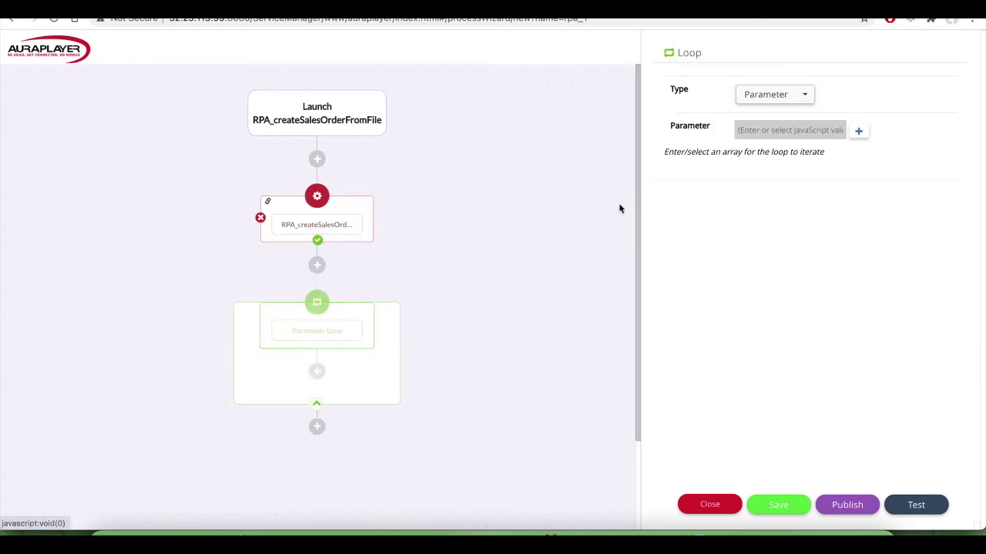
click(660, 536)
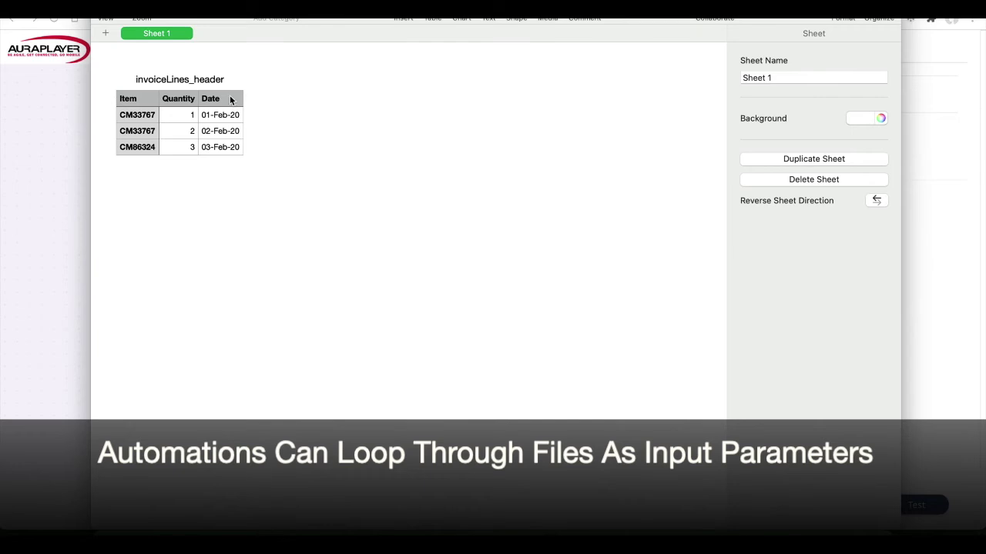
click(45, 220)
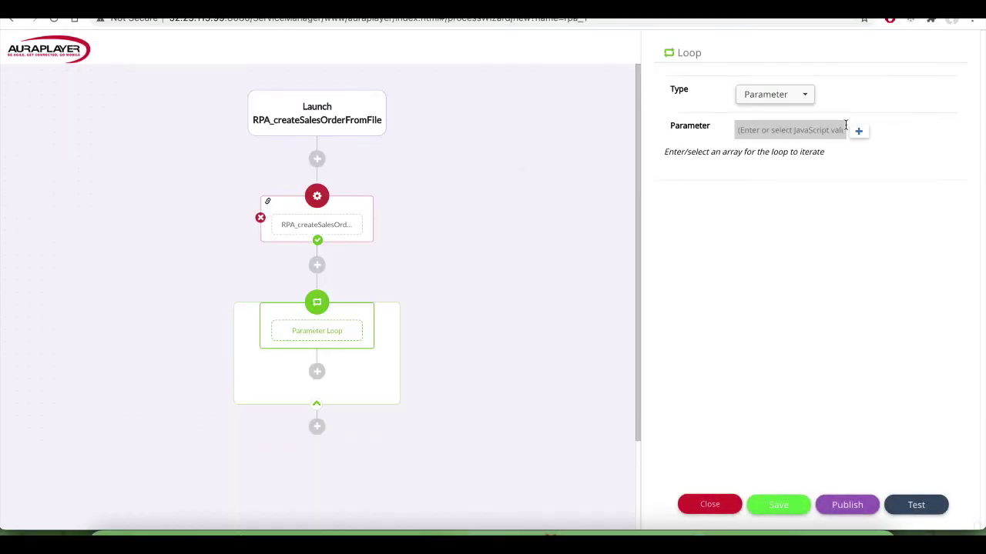
click(801, 98)
click(780, 110)
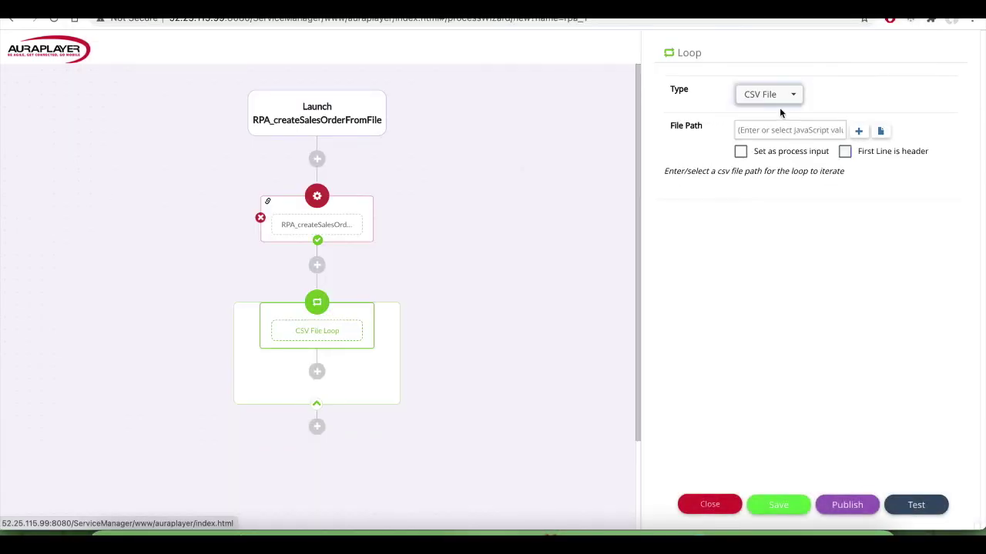
click(881, 131)
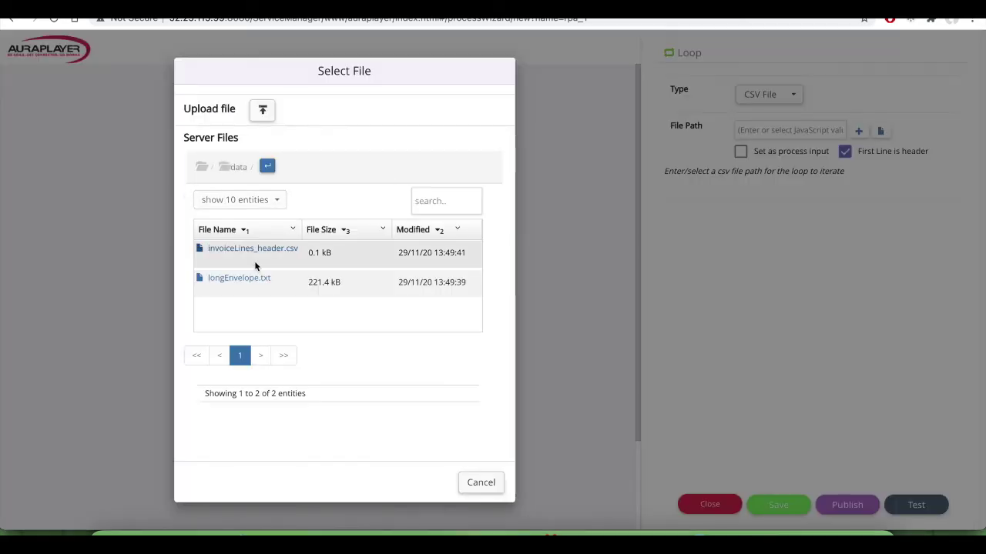
click(256, 251)
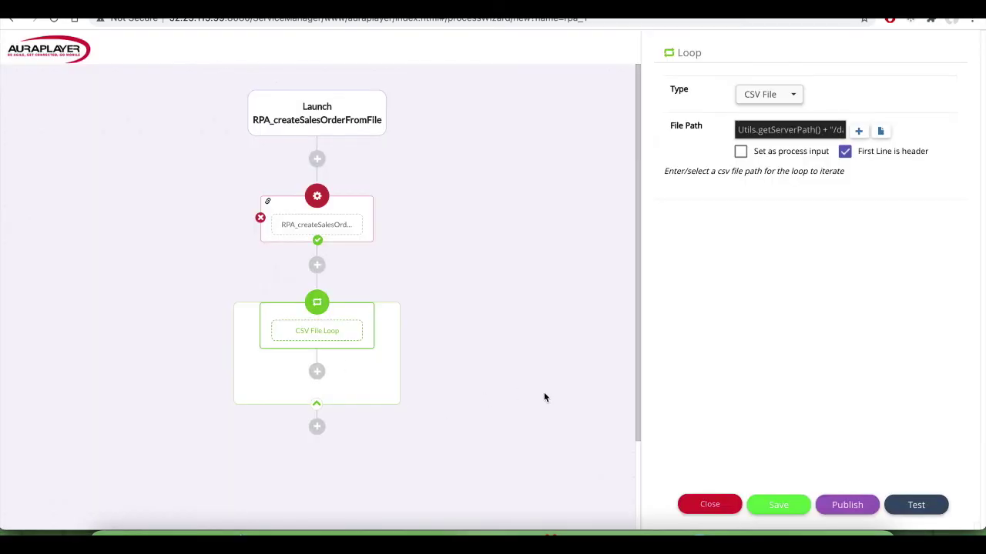
click(317, 373)
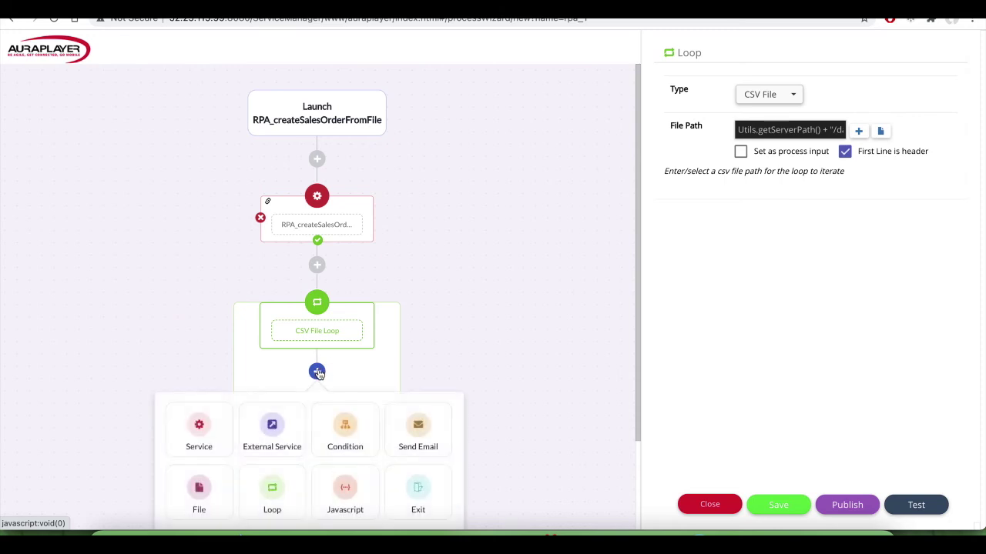
Step: Add an RPA_createSalesOrderAddLineJS service step inside the loop
click(199, 428)
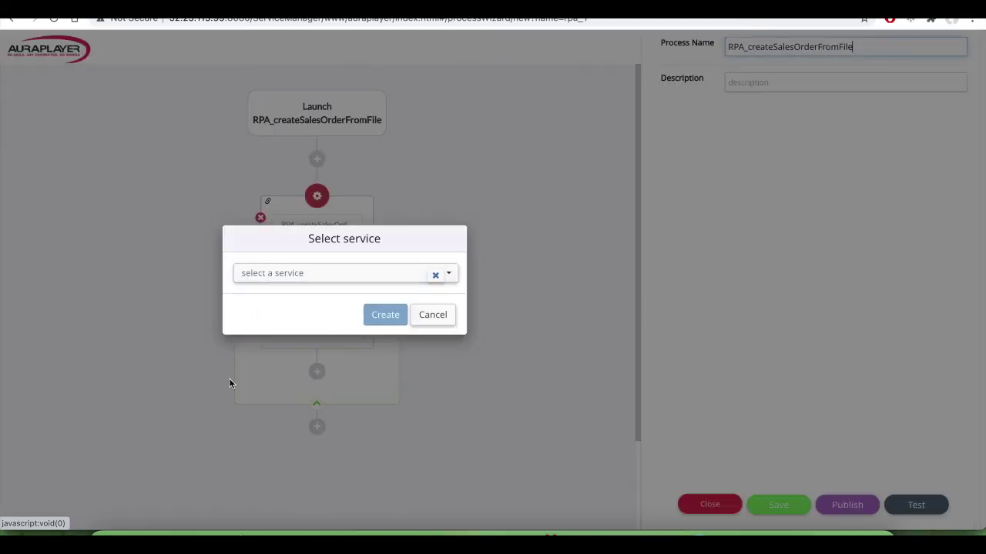
click(370, 278)
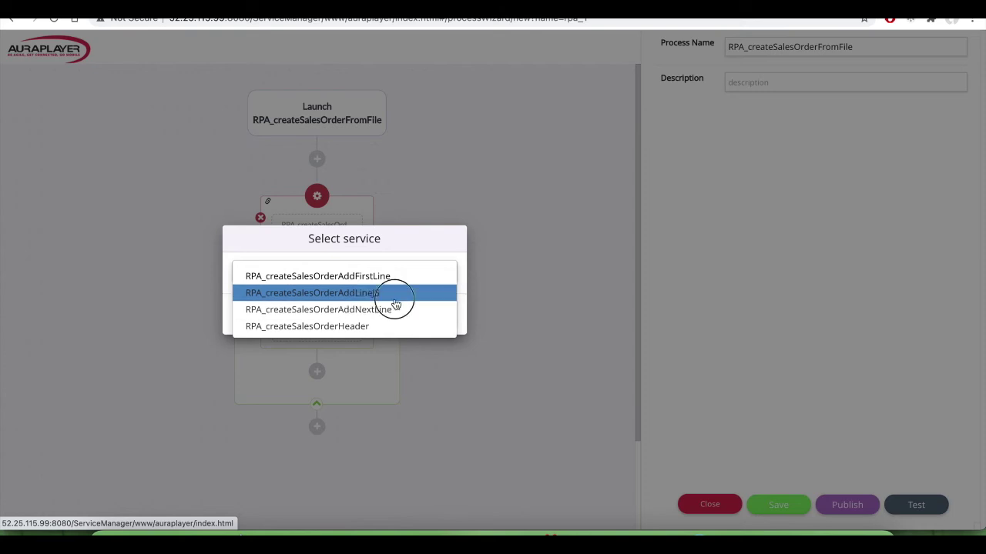
click(389, 295)
click(377, 315)
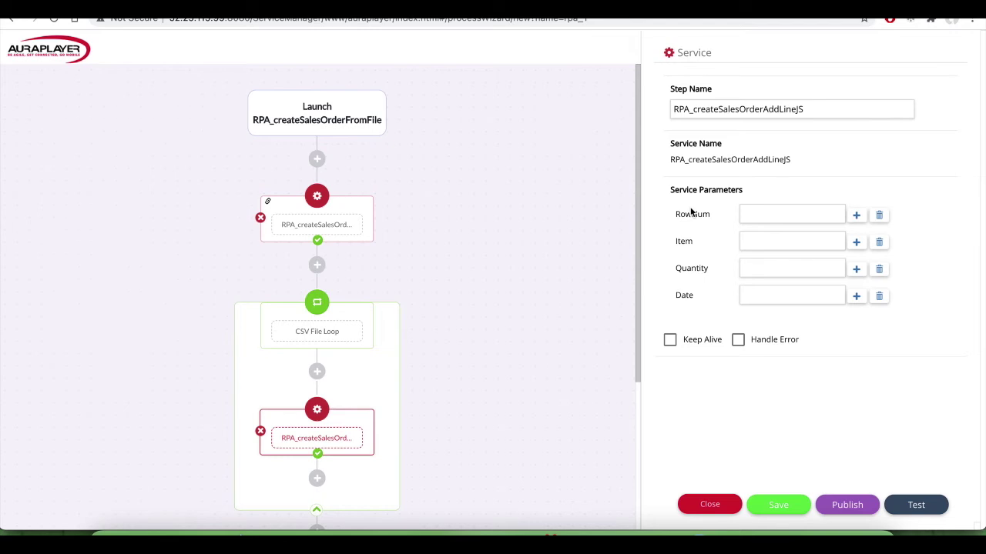
Step: Map RowNum and Item to the loop's row number and Item column
click(857, 216)
click(420, 266)
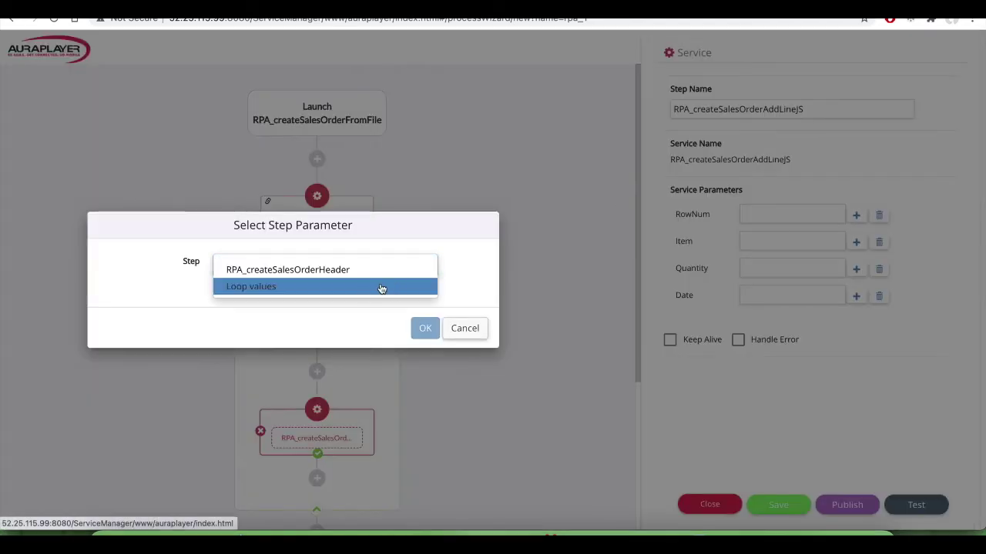
click(380, 288)
click(308, 263)
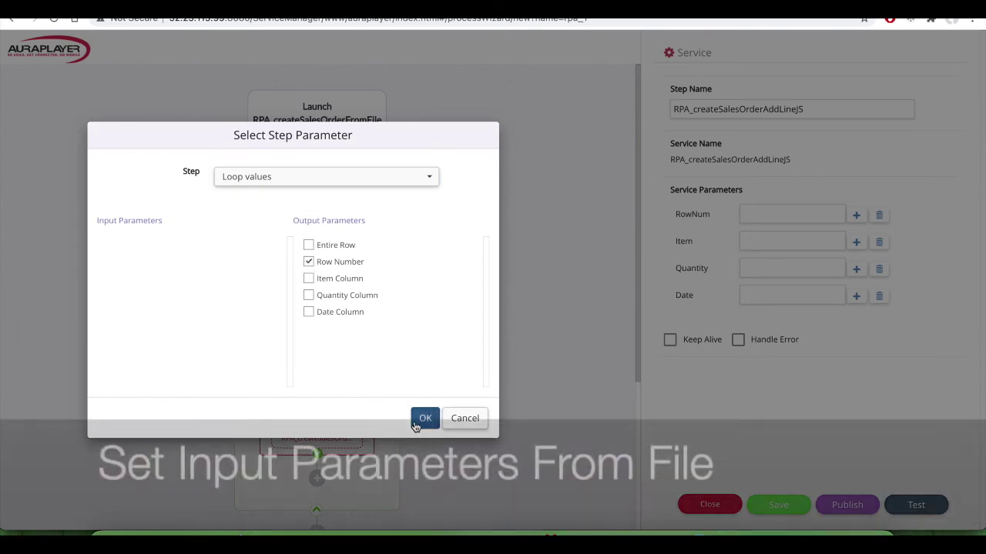
click(425, 418)
click(856, 244)
click(359, 268)
click(345, 284)
click(308, 278)
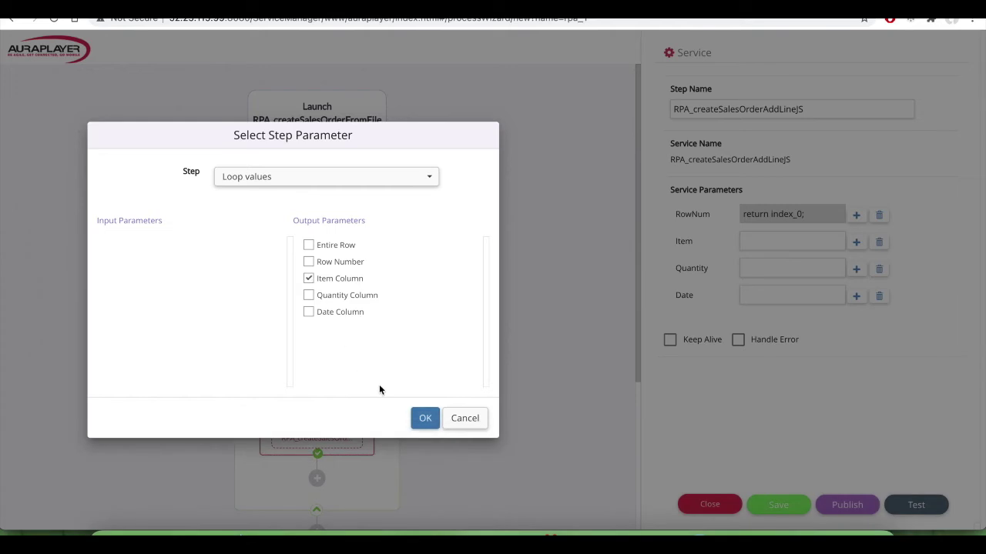
click(425, 418)
Step: Map Quantity and Date to the loop's Quantity and Date columns
click(855, 269)
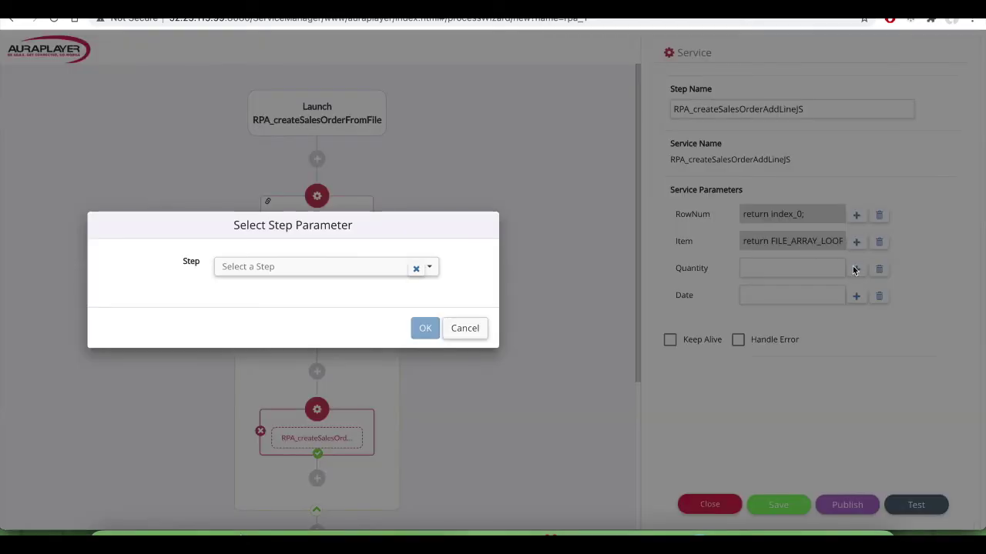
click(393, 267)
click(367, 285)
click(309, 295)
click(425, 418)
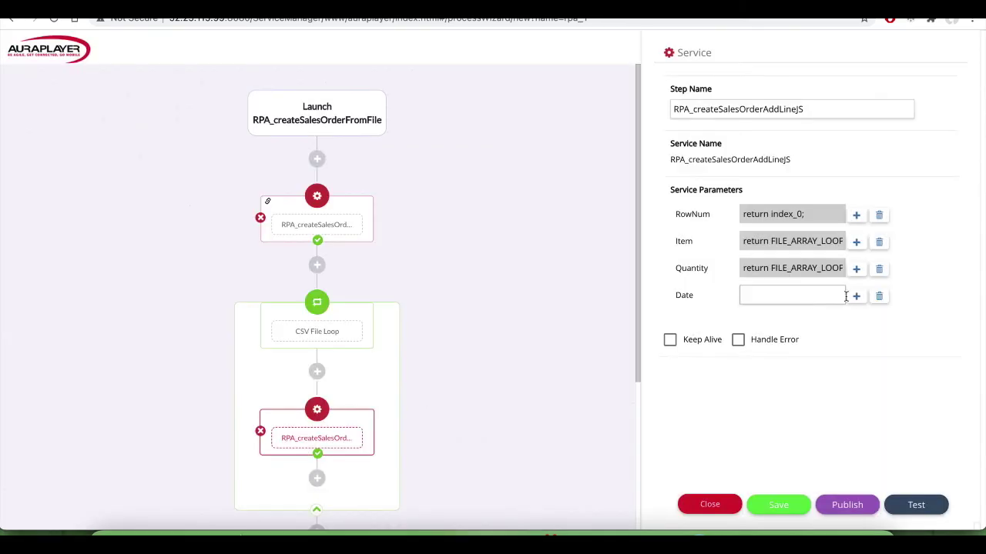
click(857, 297)
click(420, 268)
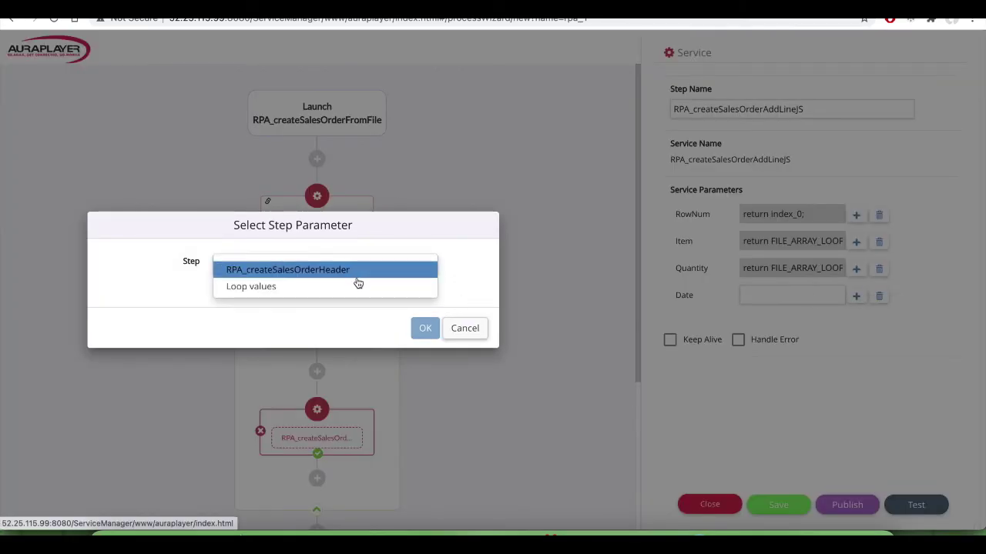
click(356, 284)
click(308, 312)
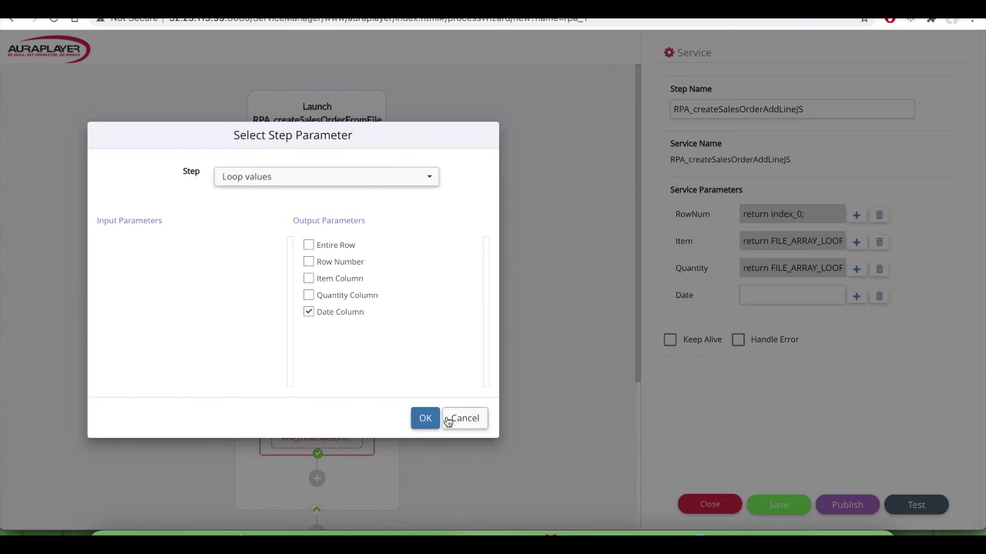
click(427, 418)
Step: Enable Keep Alive on the add-line service step
click(669, 340)
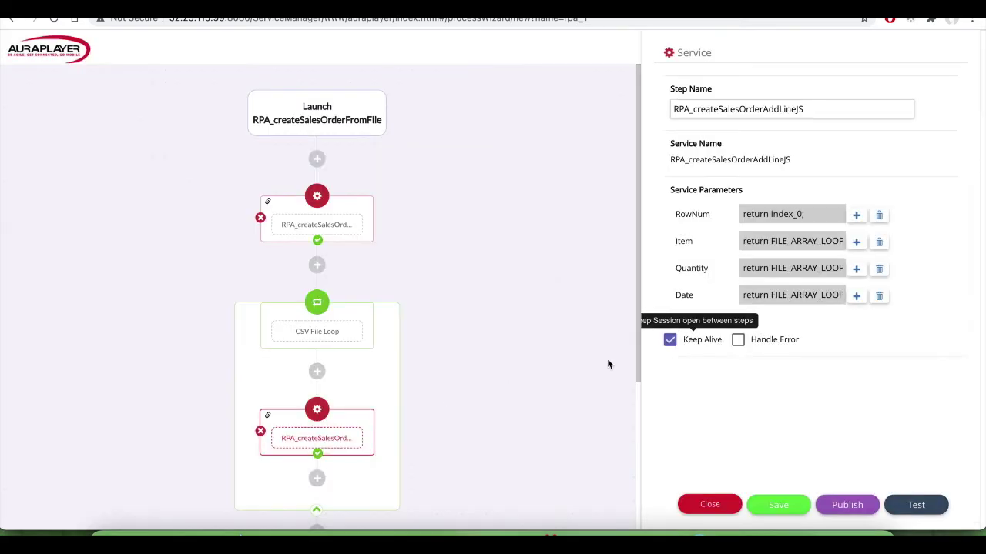
scroll(492, 393, down, 3)
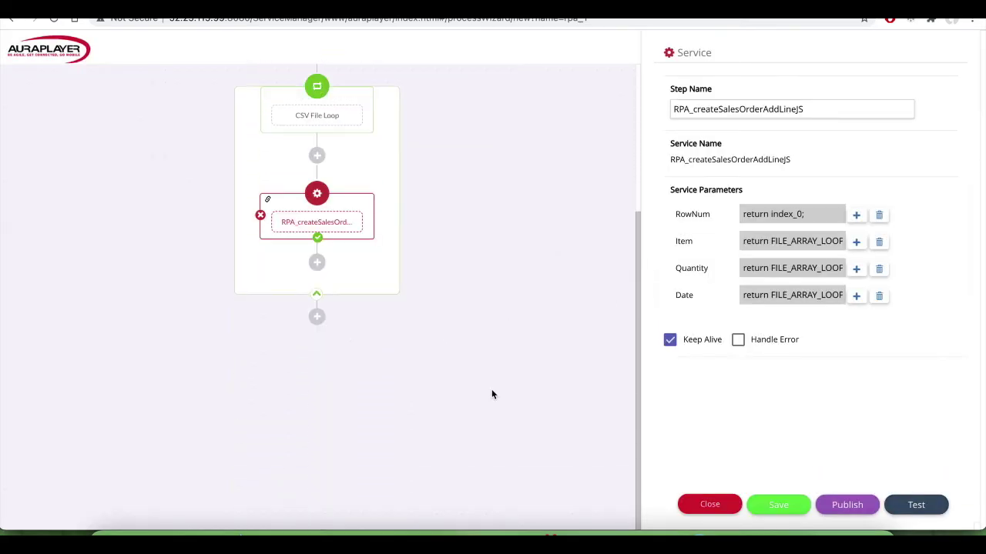
scroll(492, 394, up, 3)
scroll(492, 394, down, 3)
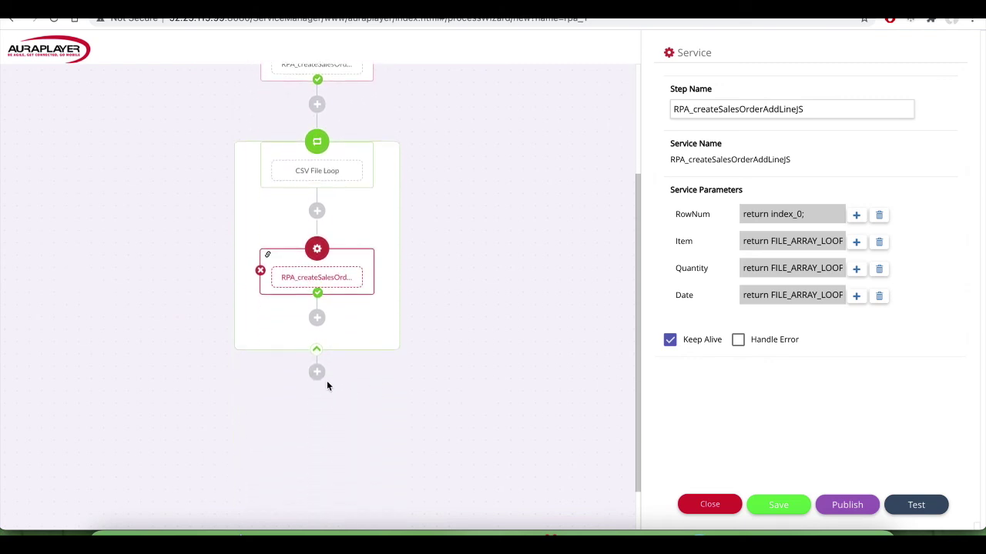
click(317, 372)
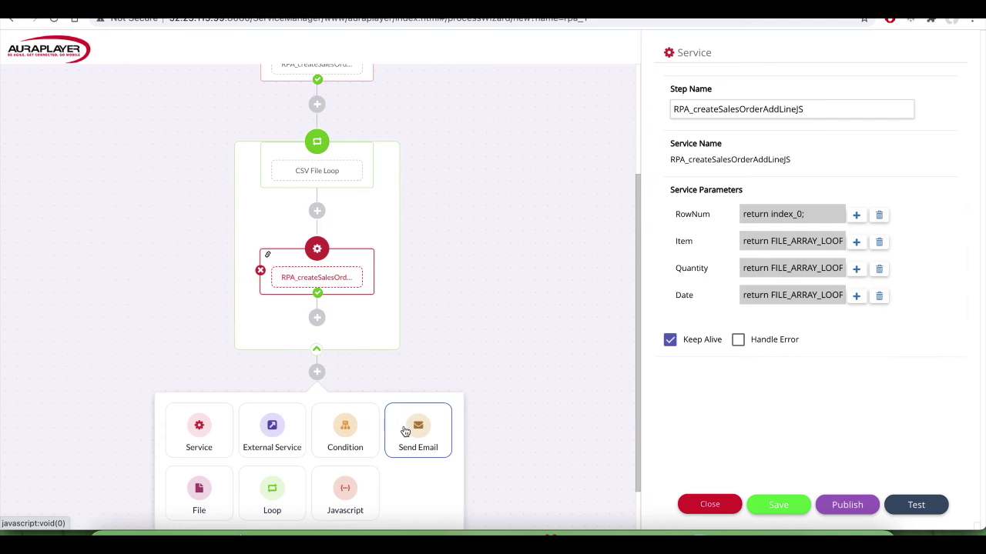
Step: Add a Send Email step with the recipient's e-mail address and subject 'Order created:'
click(405, 431)
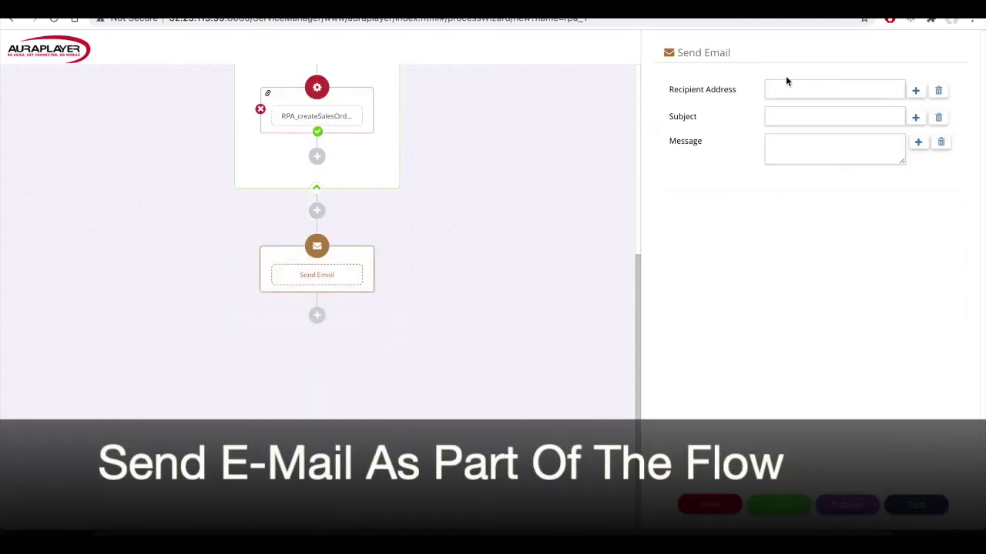
click(783, 87)
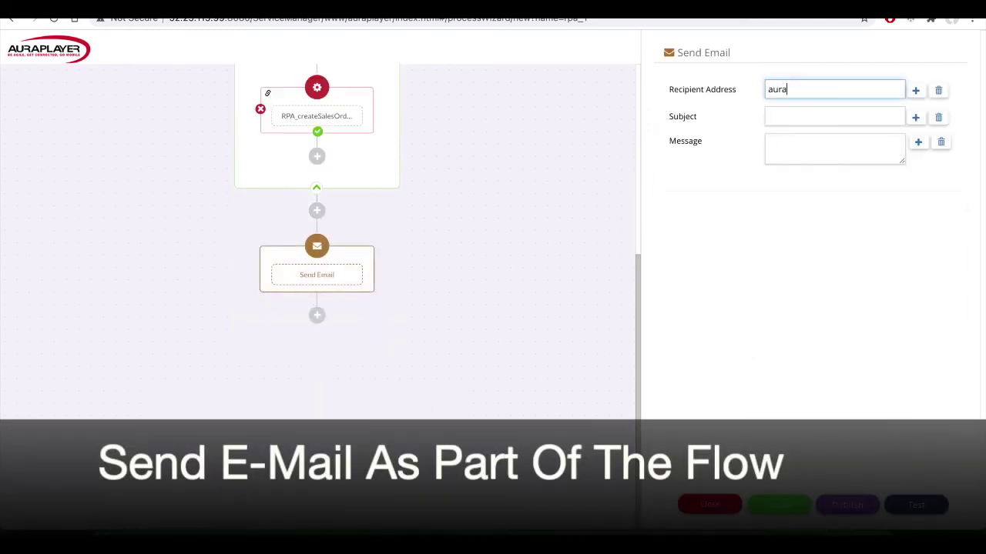
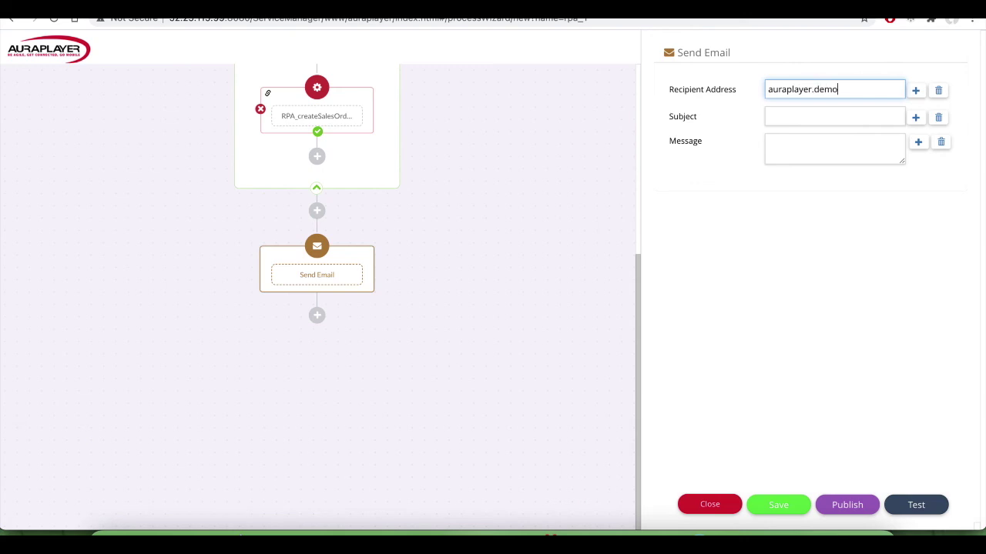
click(857, 117)
text(Order created:)
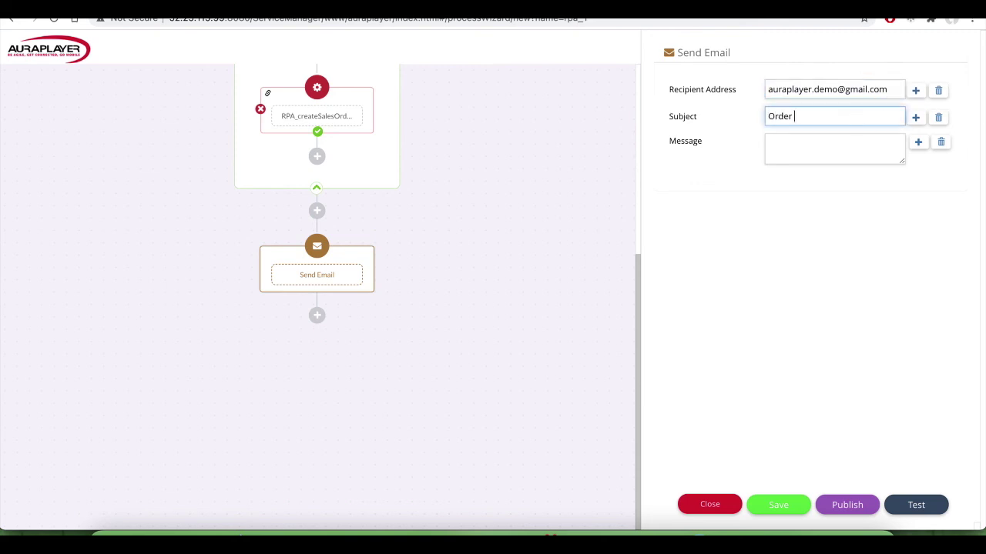
Step: Append the header step's Order Number to the subject and write message 'Status bar messages'
click(916, 118)
click(331, 270)
click(330, 269)
click(308, 245)
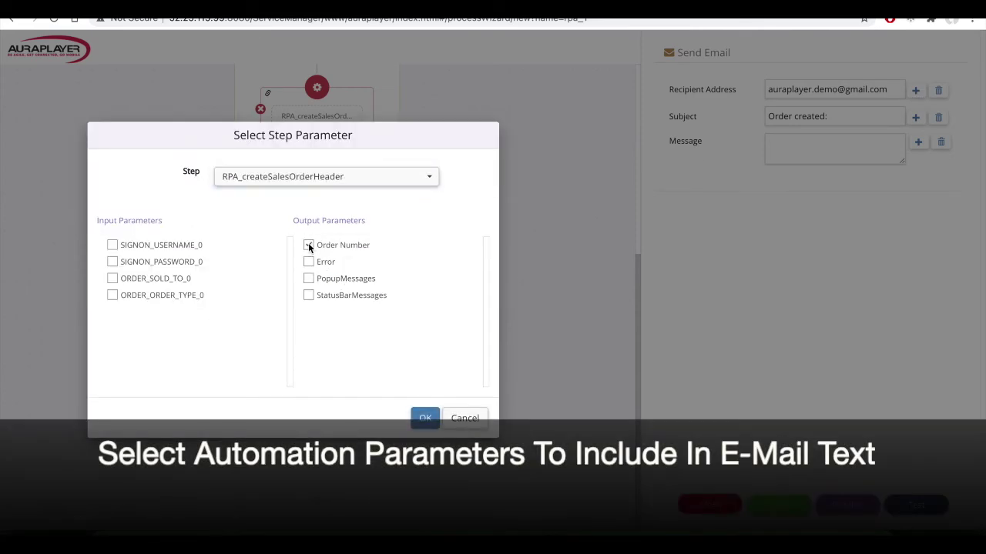
click(425, 418)
click(843, 164)
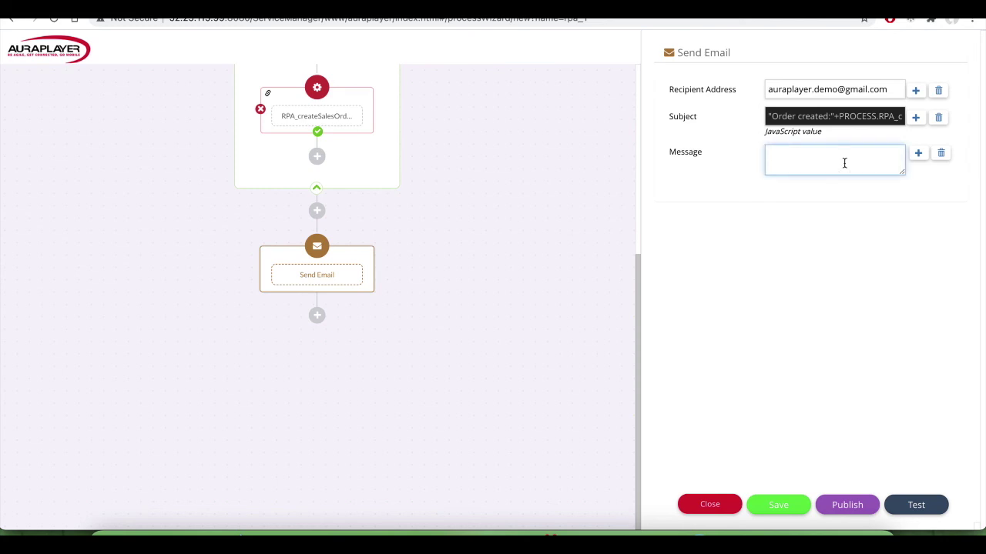
text(Status bar messages:)
click(918, 153)
Step: Append the header step's StatusBarMessages to the email message and save the process
click(422, 270)
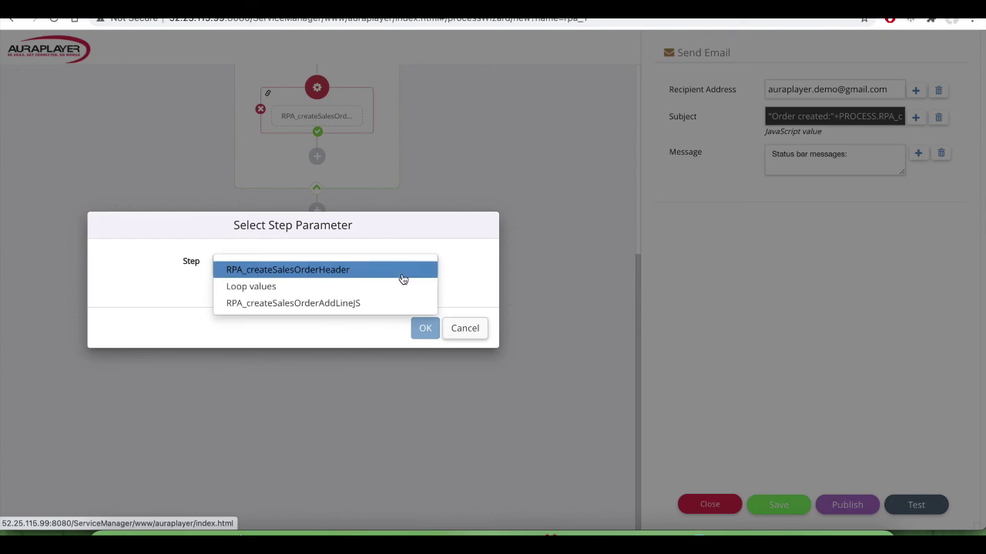
click(403, 275)
click(308, 295)
click(412, 417)
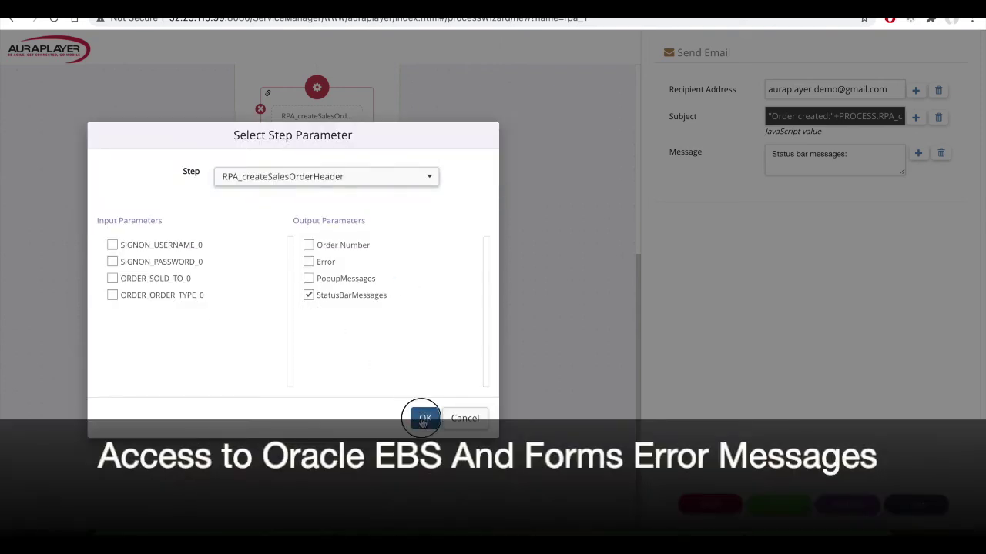
click(771, 510)
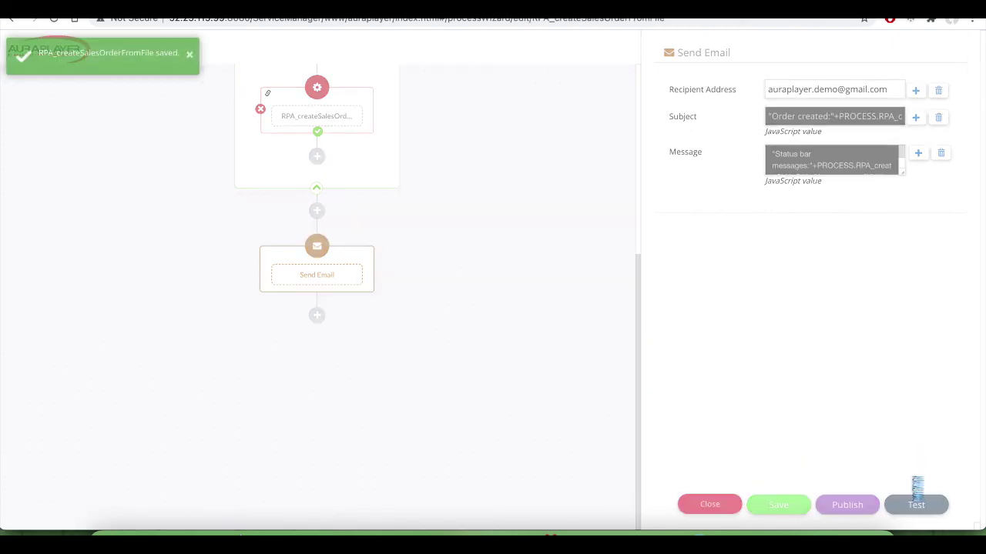
click(914, 505)
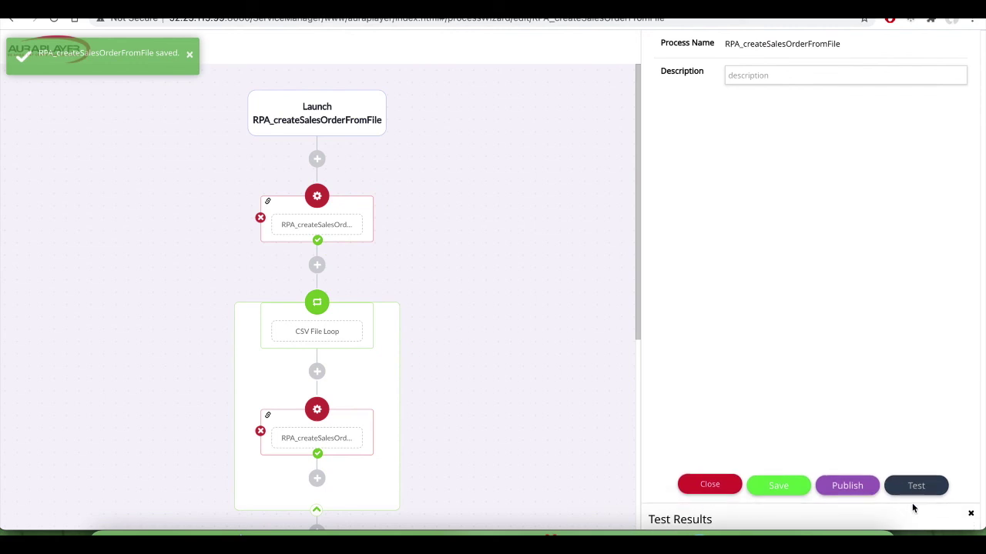
Step: Check the test's returned order number and confirm the 'Order created' email arrived in Gmail
scroll(432, 328, down, 1)
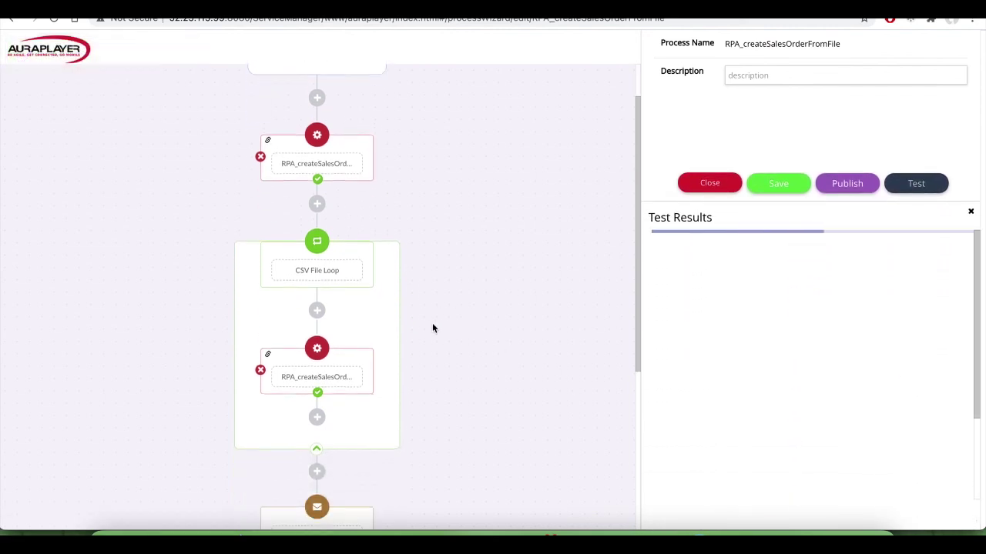
scroll(432, 328, down, 2)
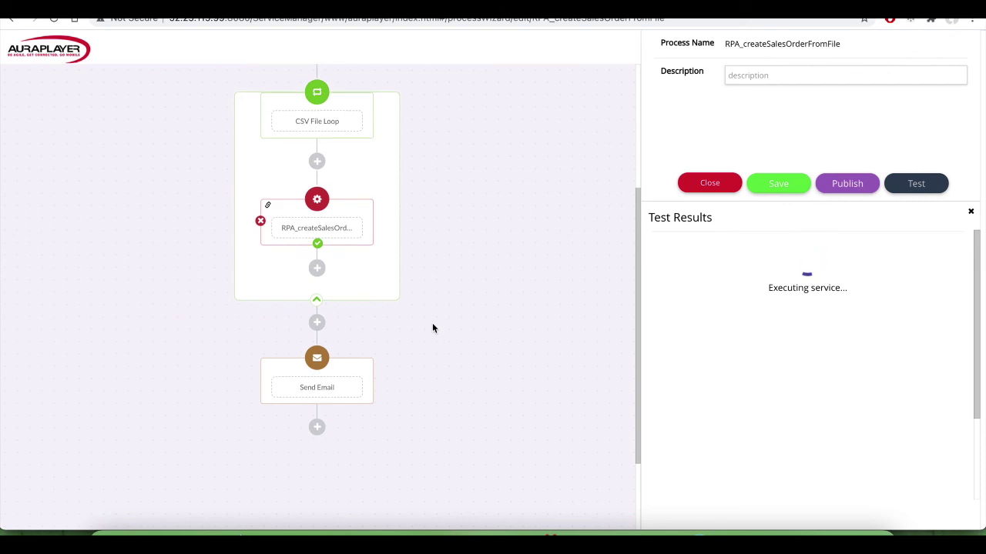
scroll(432, 328, down, 1)
scroll(432, 329, down, 1)
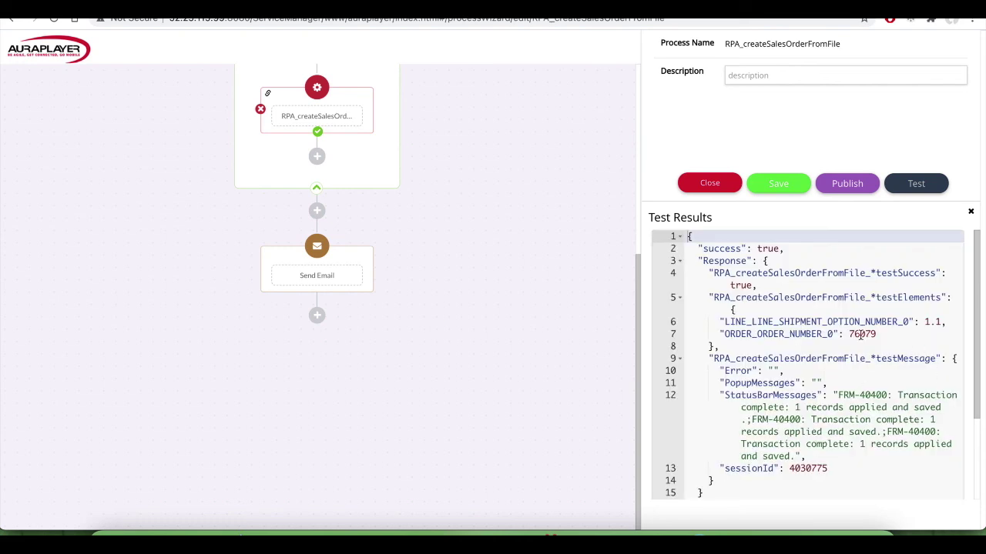
double_click(860, 334)
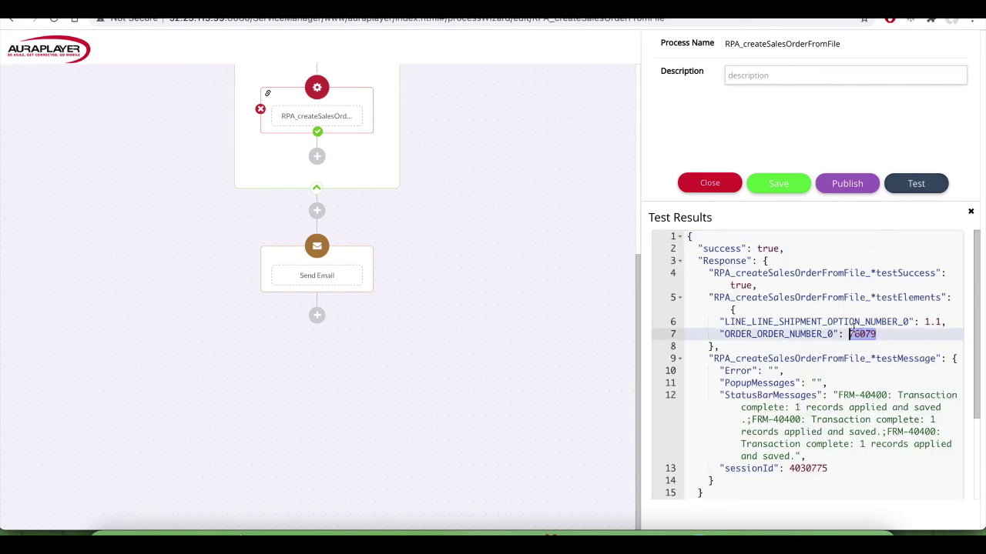
click(339, 7)
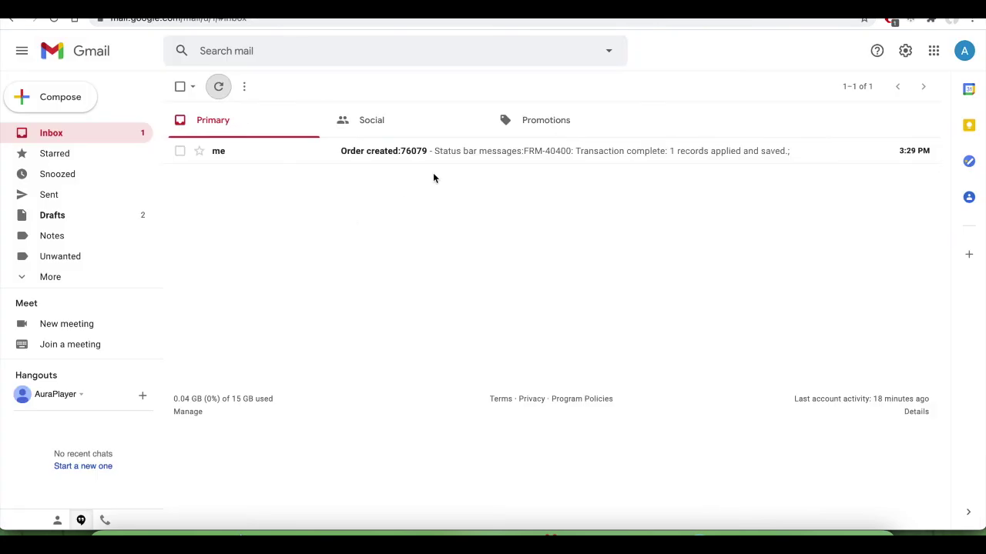
click(409, 152)
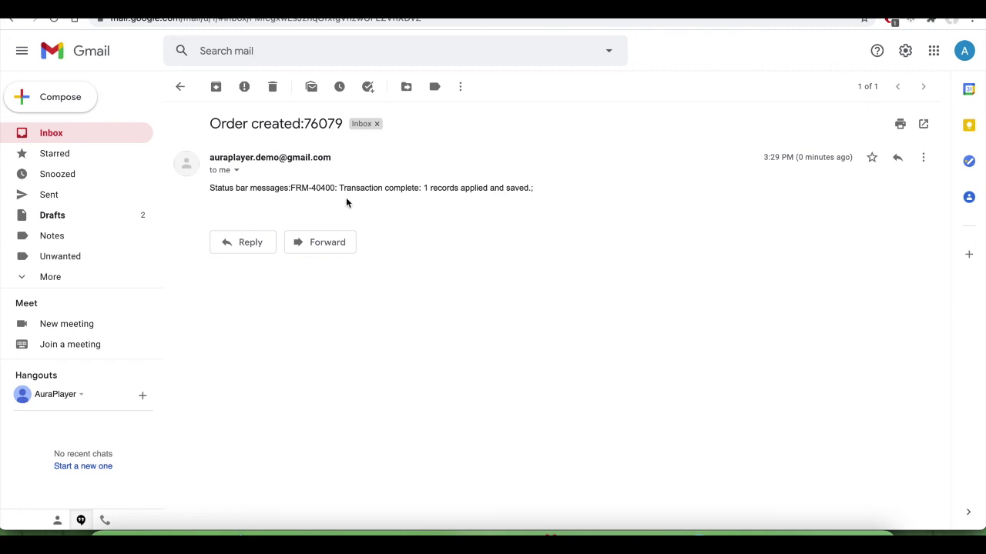
key(ctrl+Tab)
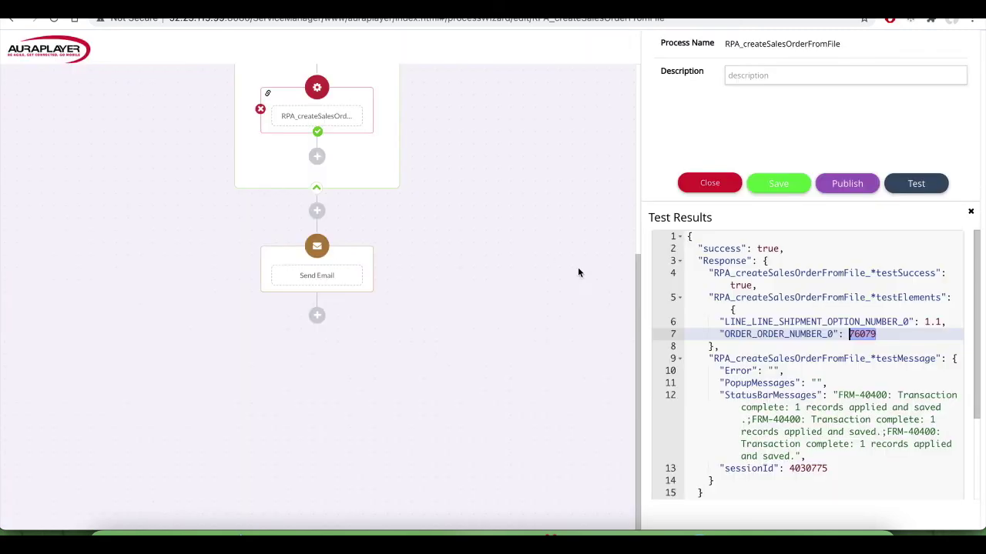
Step: Publish the process under its prefilled name RPA_createSalesOrderFromFile
scroll(490, 243, up, 4)
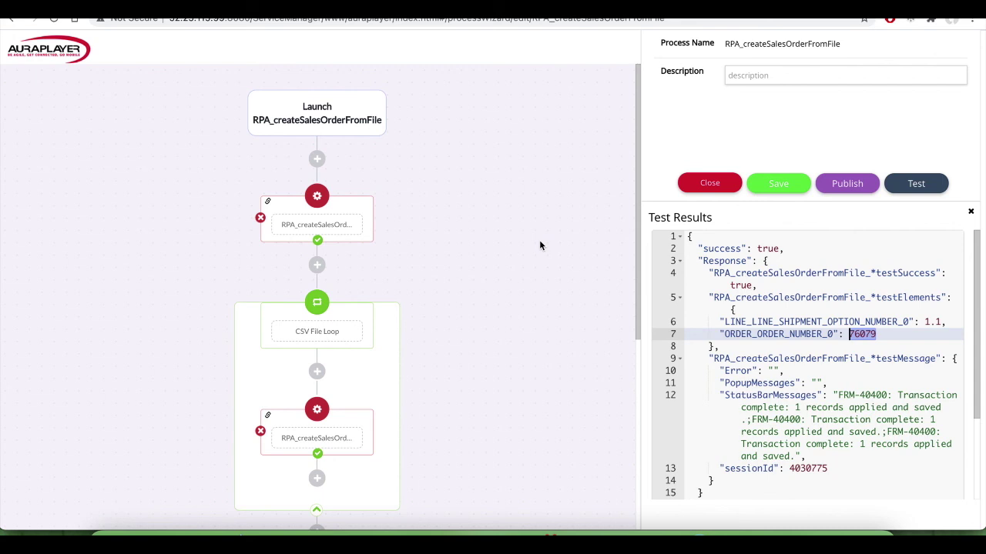
click(845, 185)
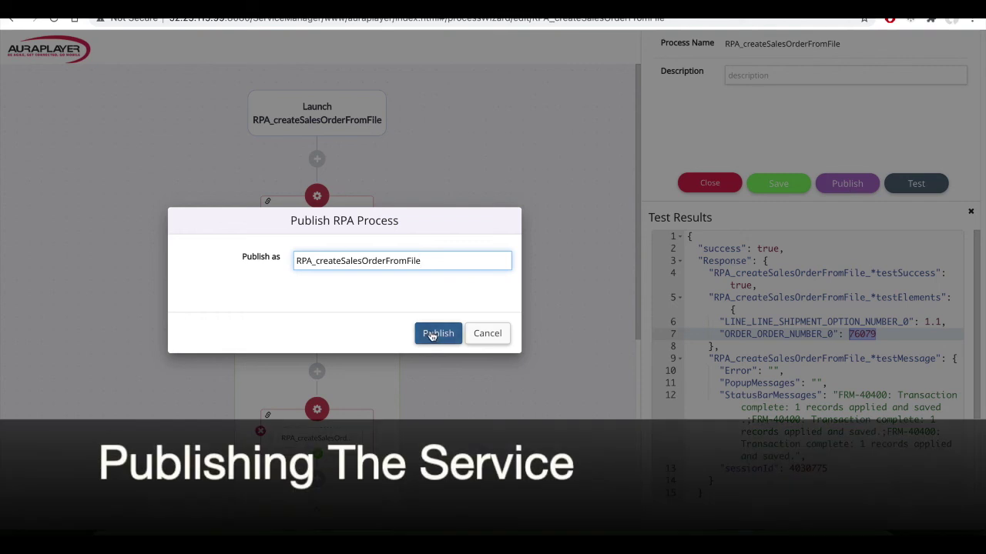
click(436, 333)
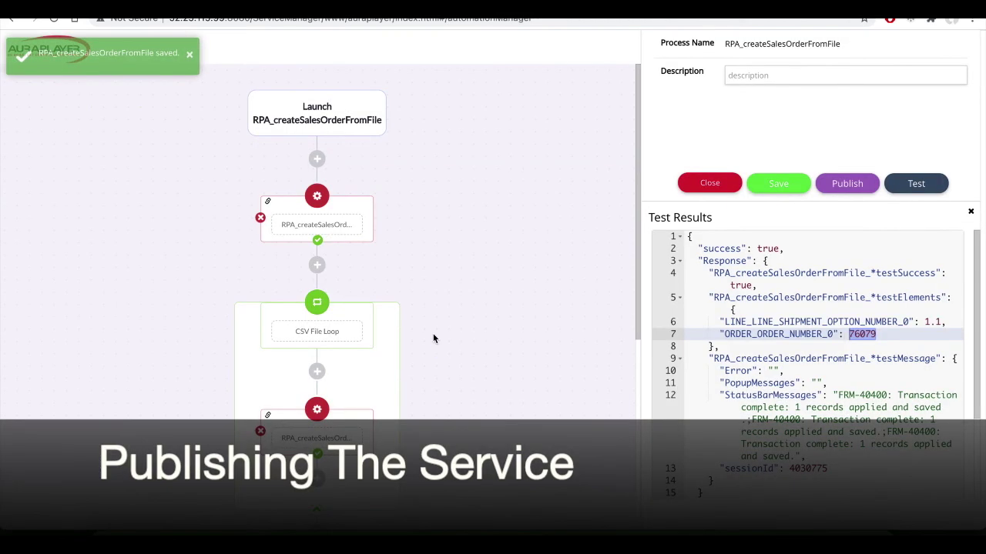